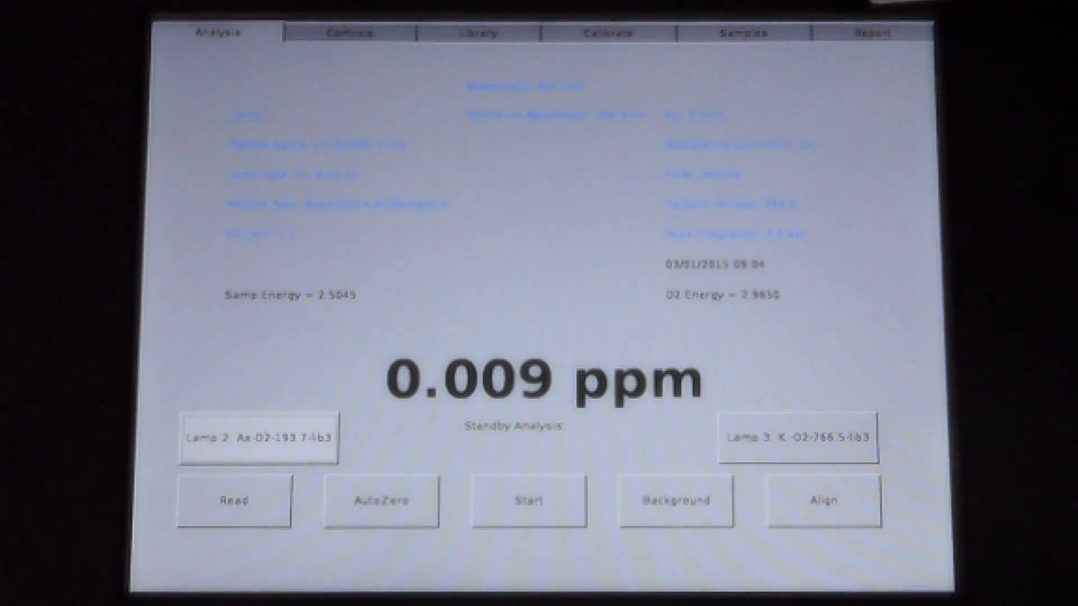
Check the Controls and Library lamp list, then show the Calibrate screen with its three standards
{"action": "left_click", "coordinate": [350, 33]}
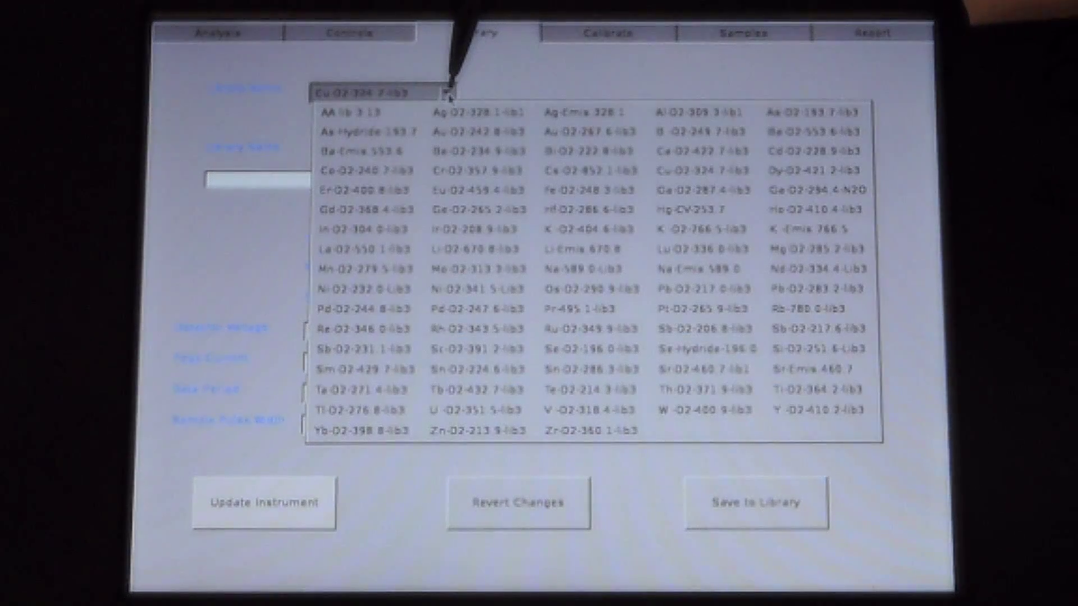
{"action": "left_click", "coordinate": [449, 93]}
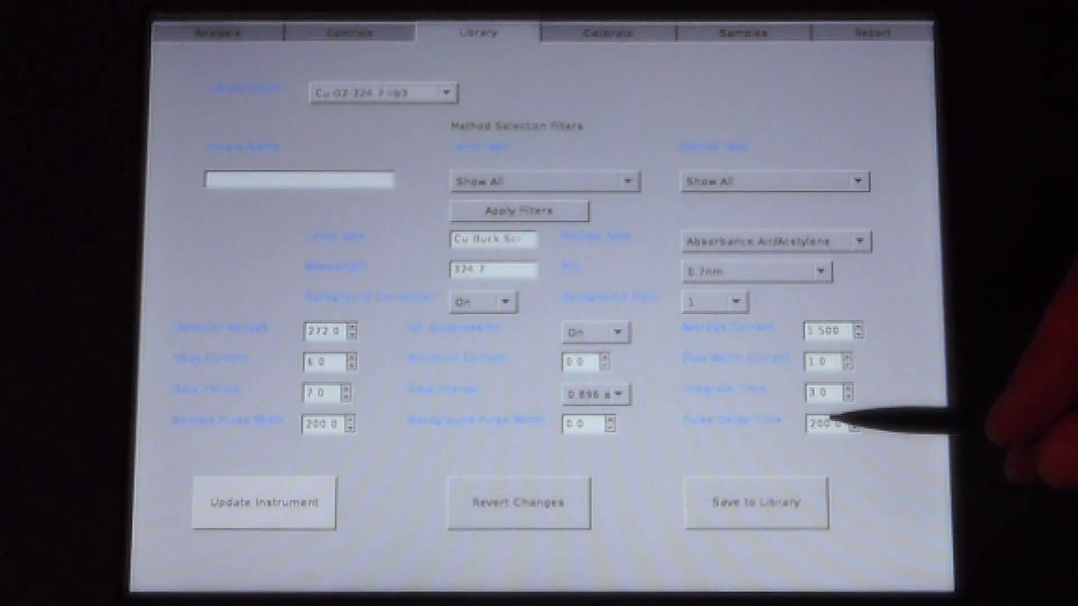
{"action": "left_click", "coordinate": [608, 32]}
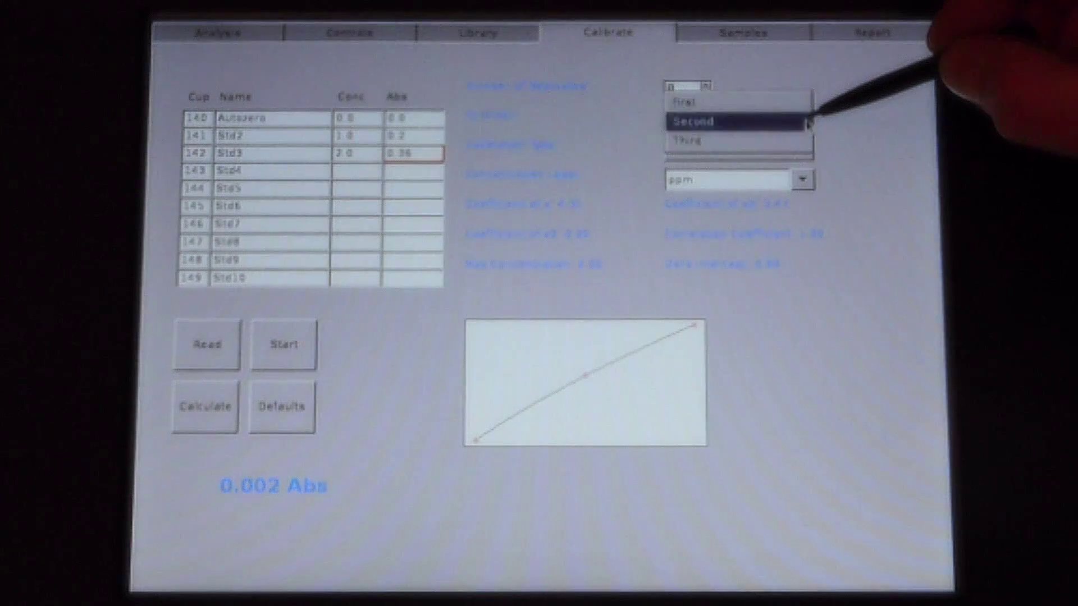
Change the curve order from Second to First and recalculate it as a straight line
{"action": "left_click", "coordinate": [758, 121]}
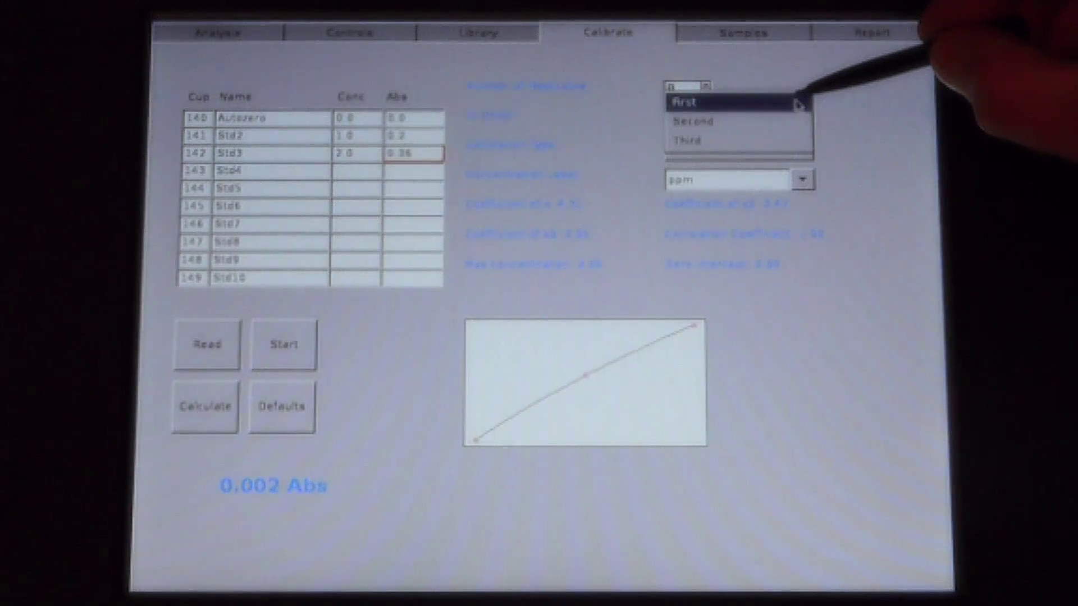
{"action": "left_click", "coordinate": [792, 104]}
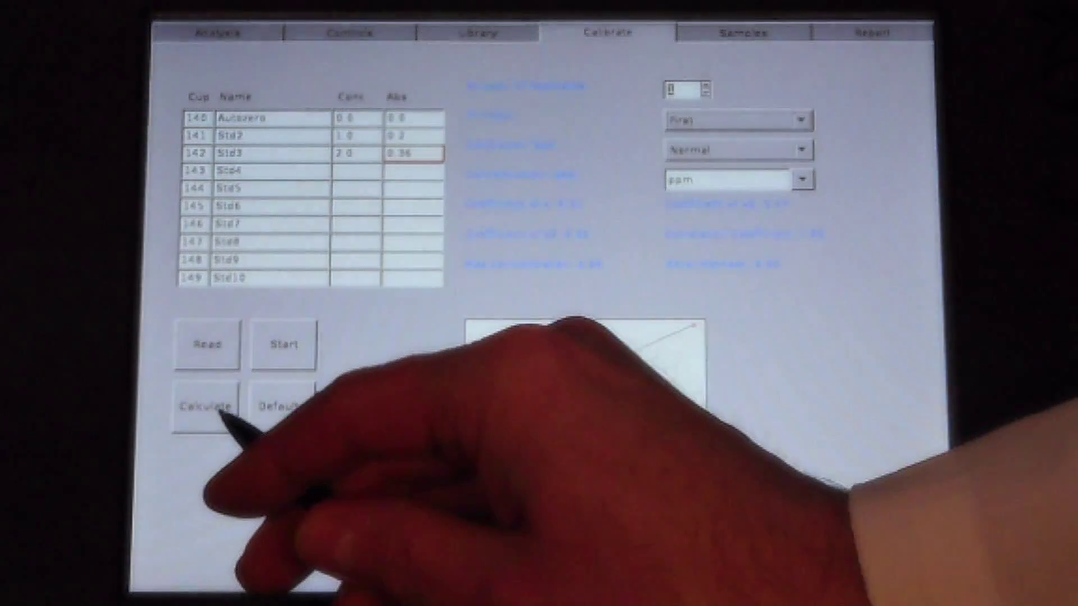
{"action": "left_click", "coordinate": [205, 407]}
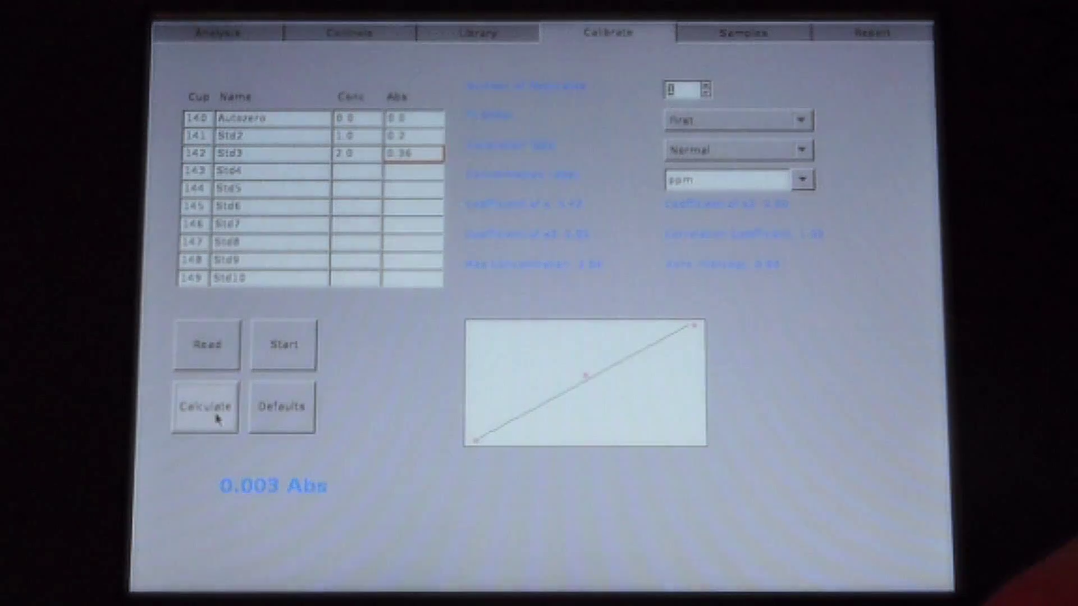